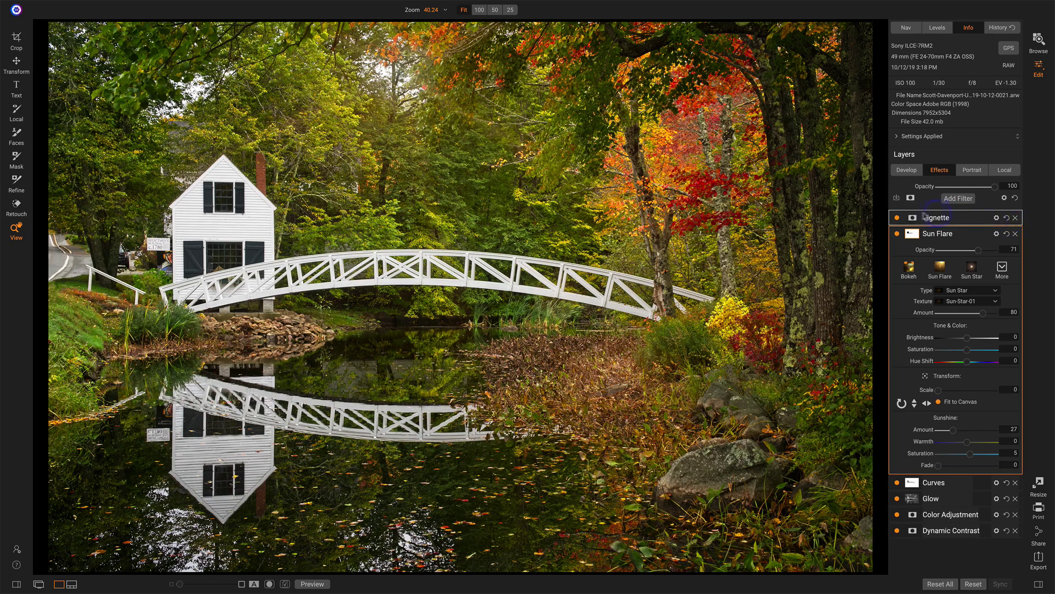
left_click(897, 233)
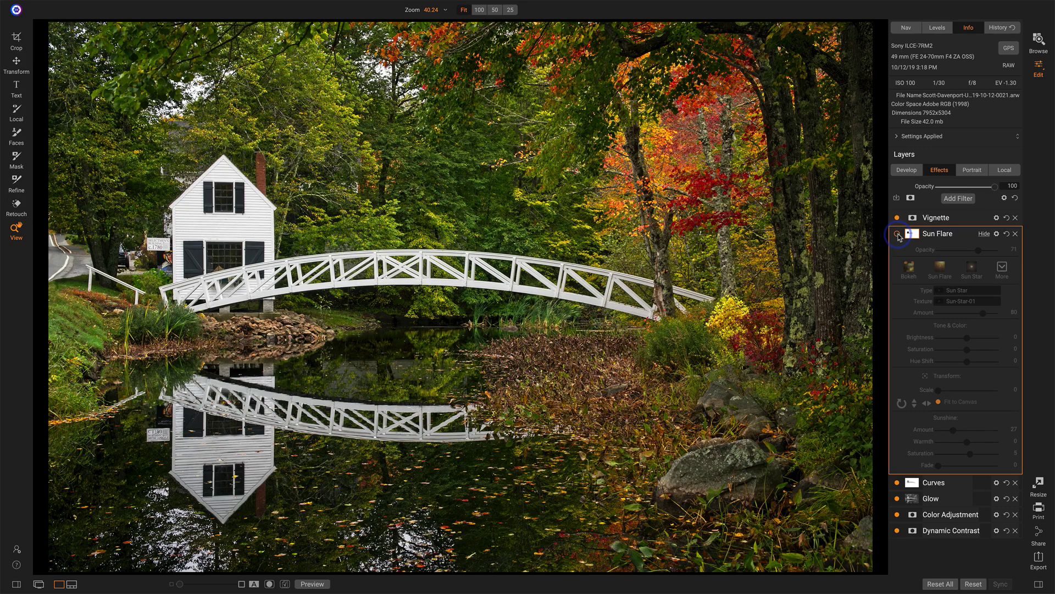
left_click(898, 234)
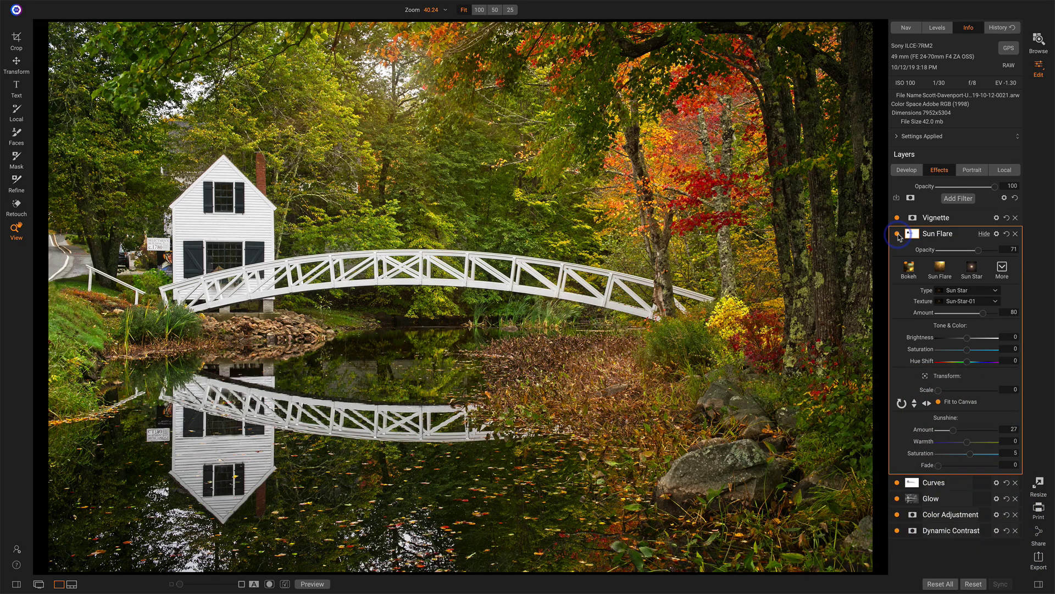
Turn off the original Sun Flare layer and add a new Sun Flare filter
left_click(897, 233)
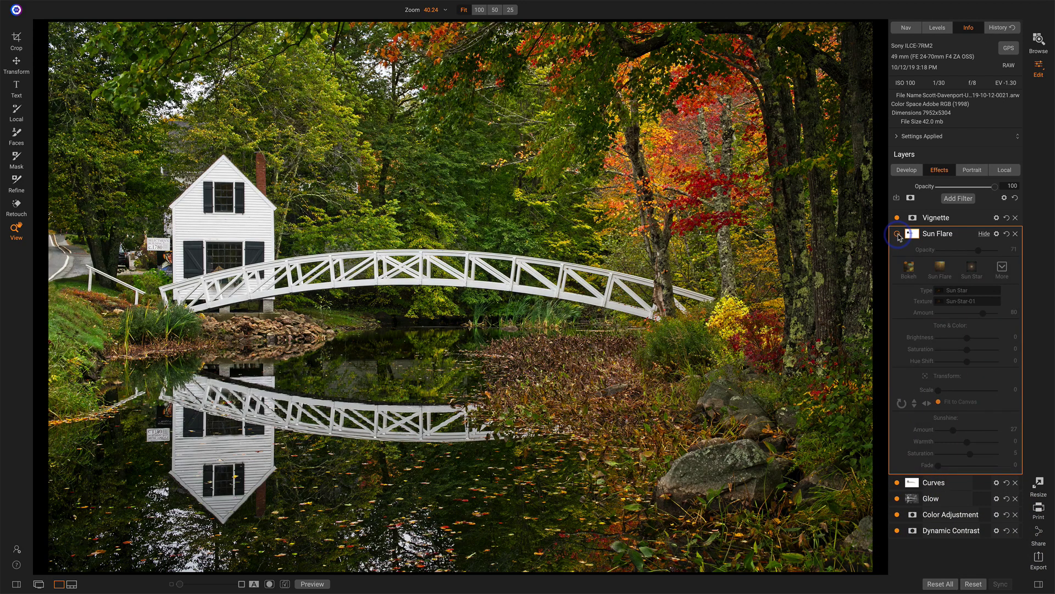
left_click(958, 197)
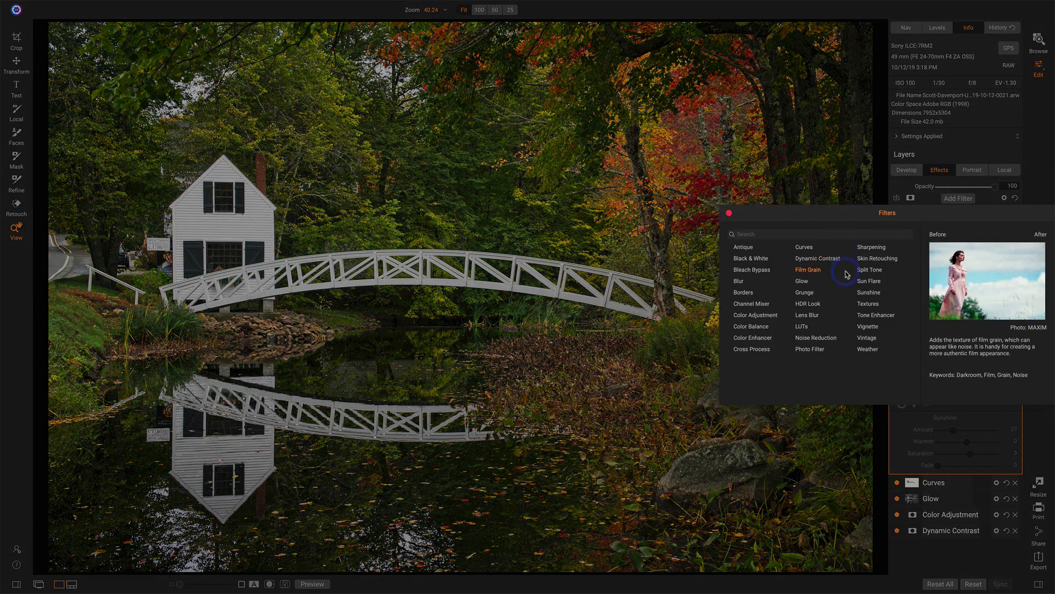
left_click(867, 282)
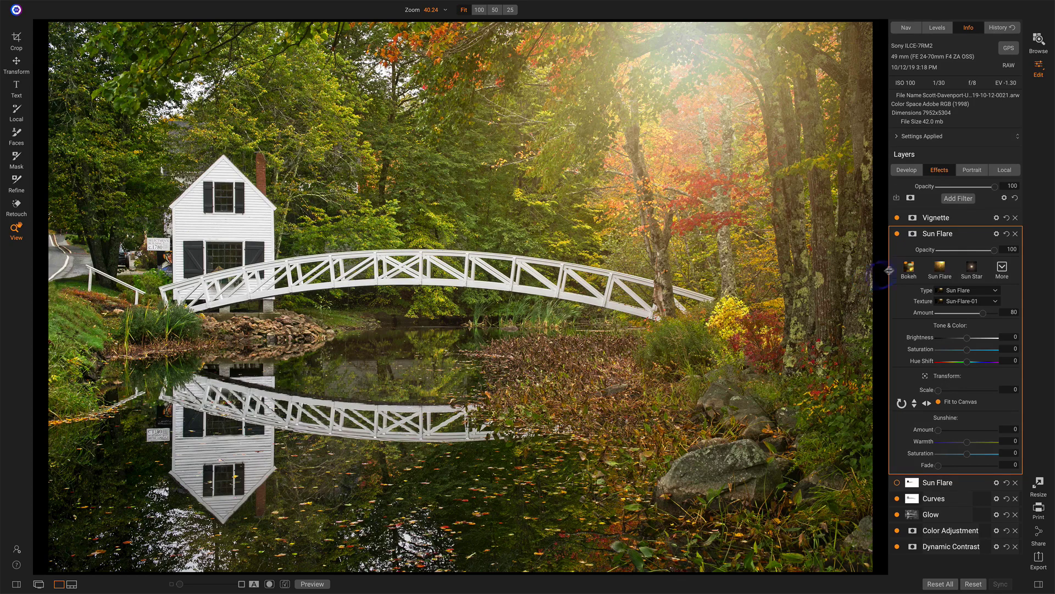
Try the Bokeh preset, then settle on the Sun Flare preset with its warm Sun-Flare-02 glow
left_click(938, 267)
left_click(966, 272)
left_click(909, 269)
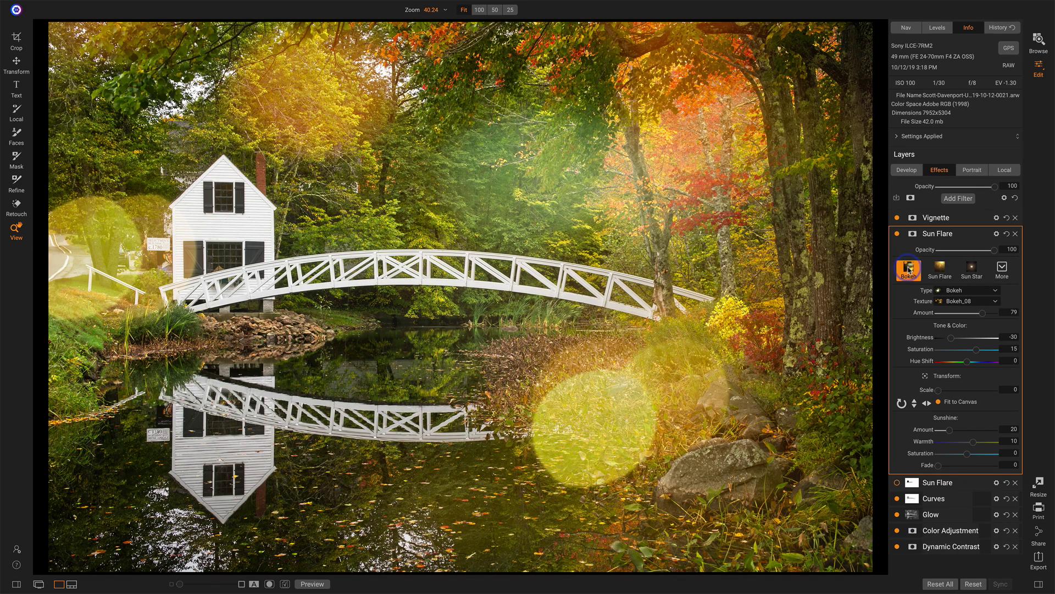
left_click(939, 268)
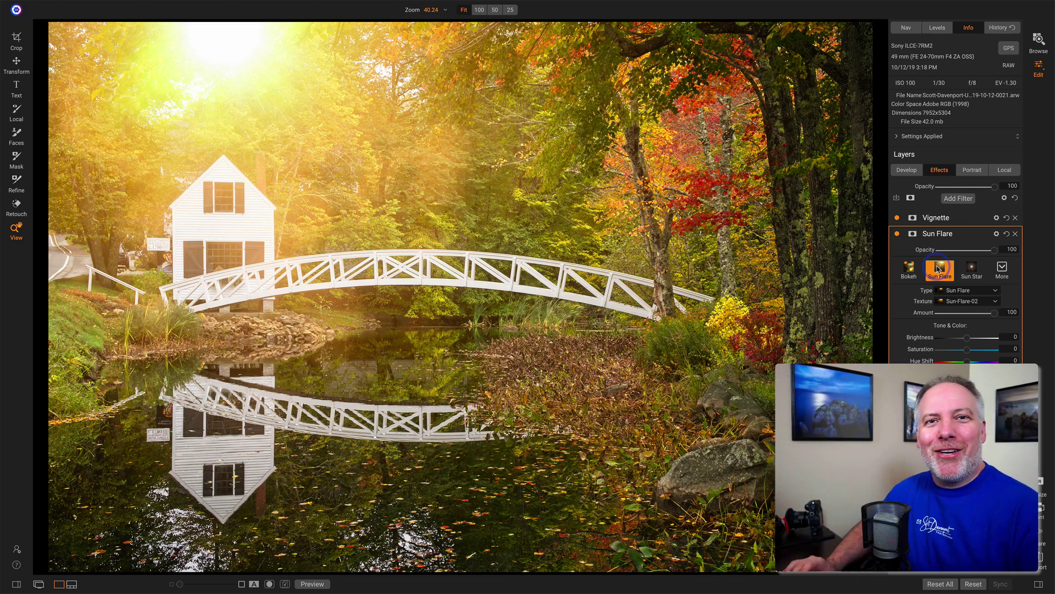
Switch the flare to the Sun Star preset using texture Sun-Star-01 at Amount 100
left_click(972, 269)
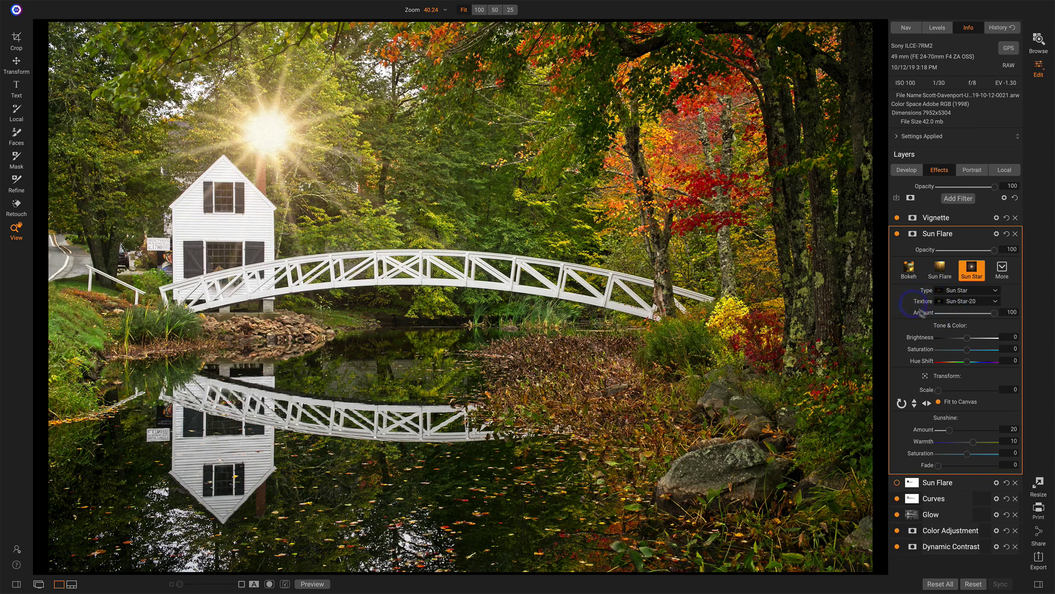
left_click(955, 302)
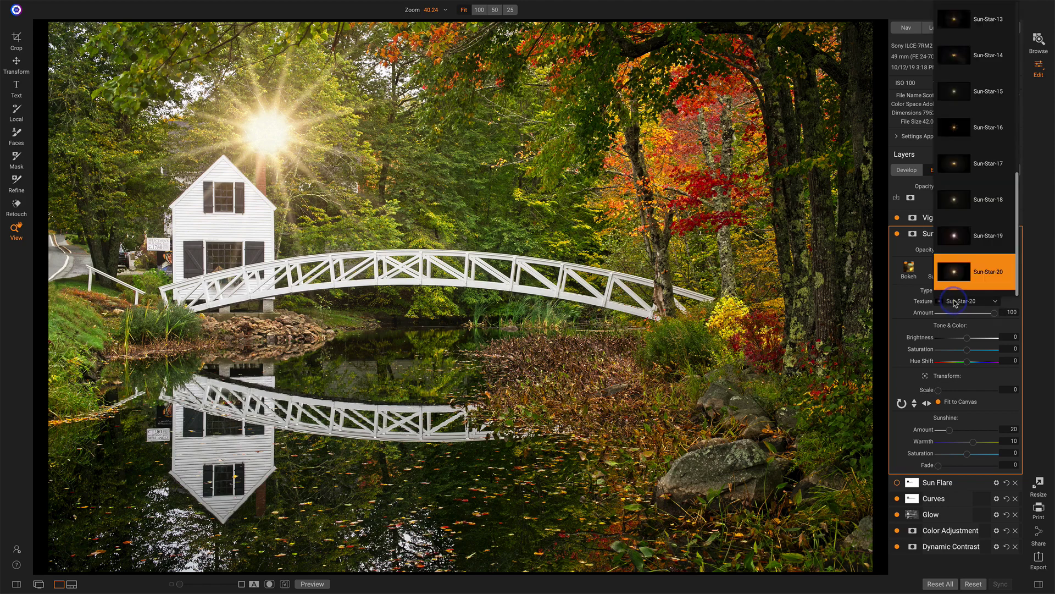
scroll(959, 214, "up", 5)
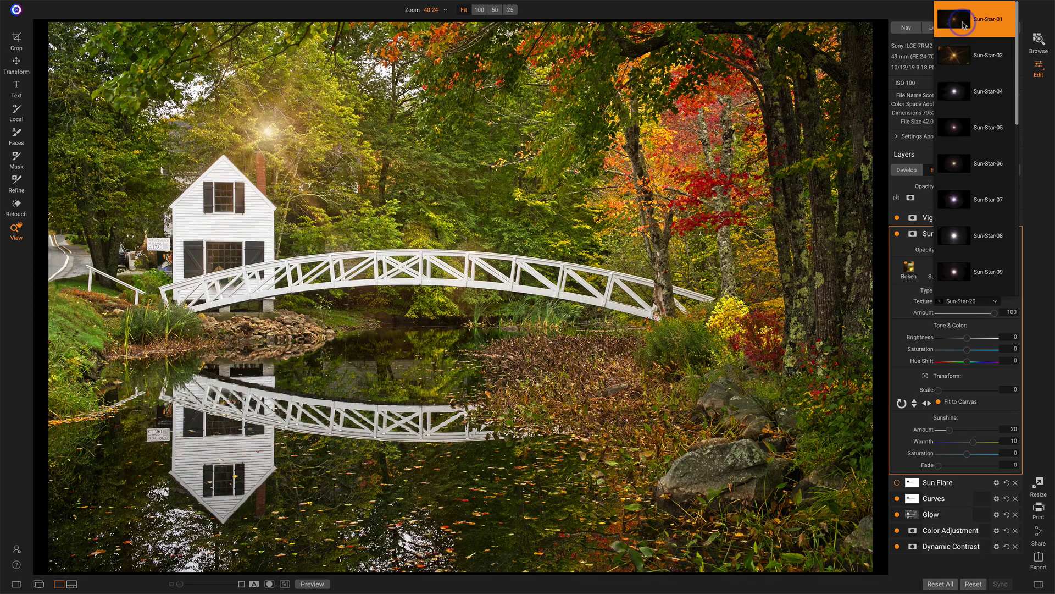
left_click(963, 25)
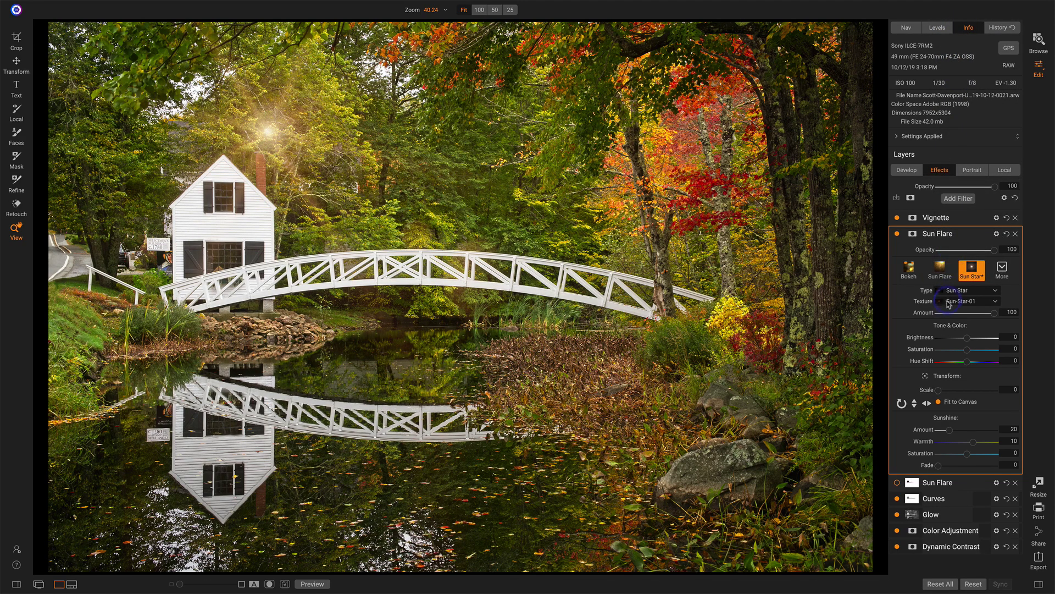
mouse_move(992, 316)
left_mouse_down()
mouse_move(922, 324)
mouse_move(1015, 323)
mouse_move(977, 321)
left_mouse_up()
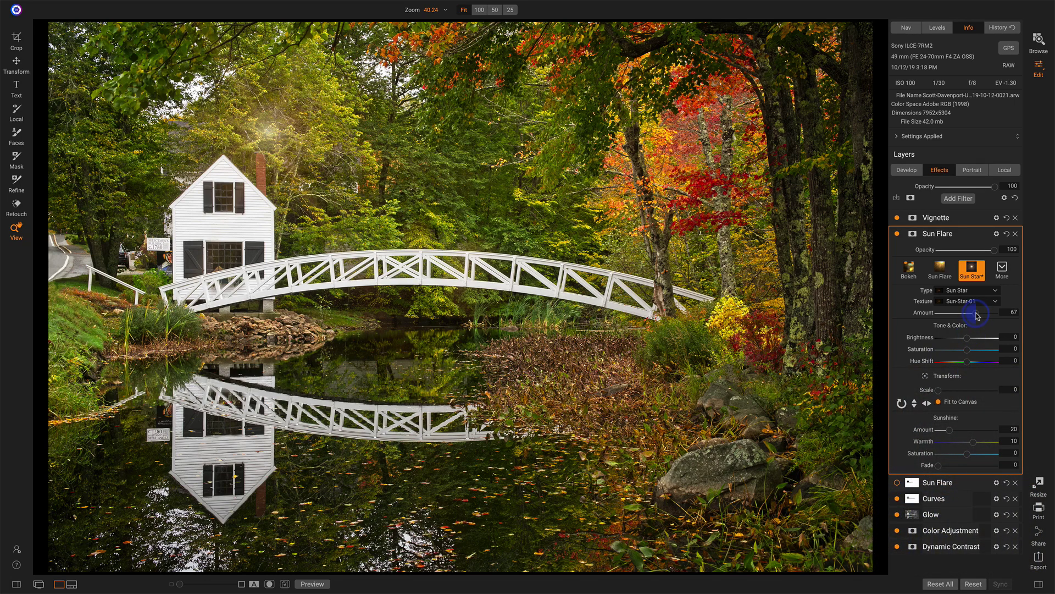
left_click_drag(976, 314, 1010, 311)
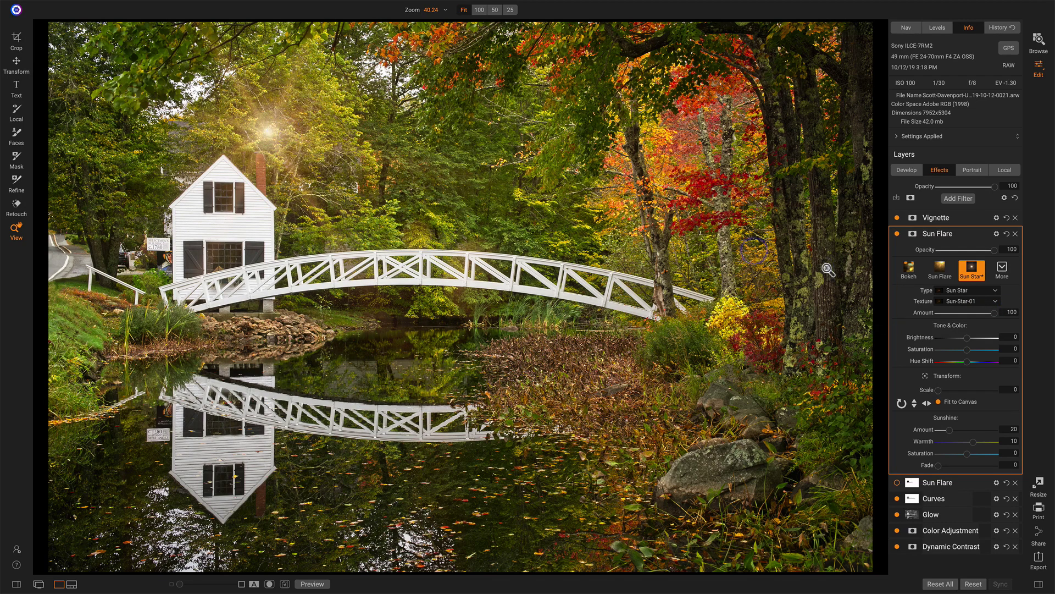
Set the sun star's Brightness to 40 and Saturation to 26, leaving Hue Shift at 0
left_click_drag(971, 342, 1017, 341)
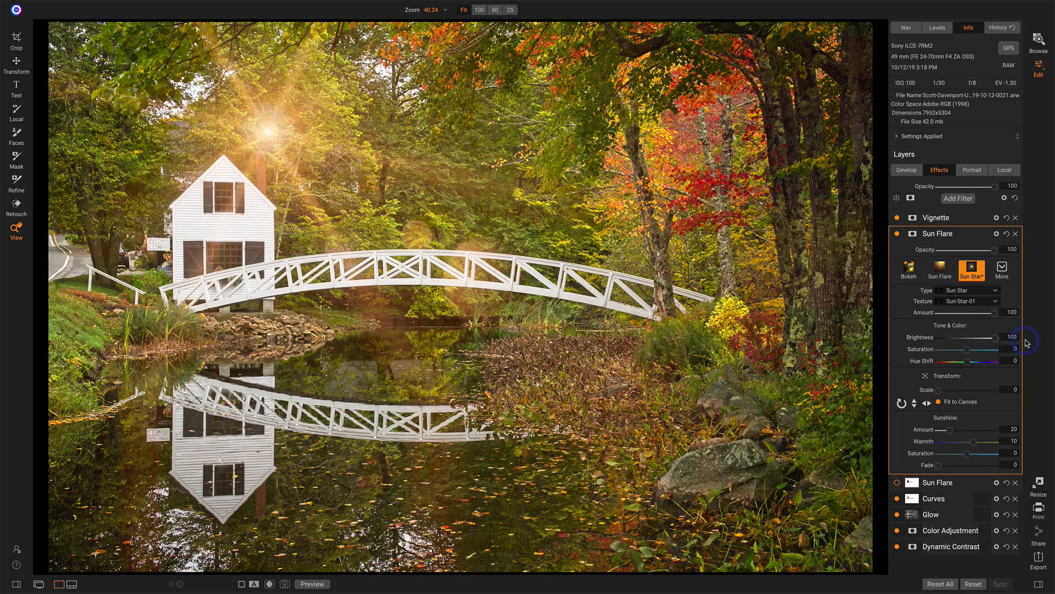
left_click(405, 242)
left_click_drag(996, 339, 955, 355)
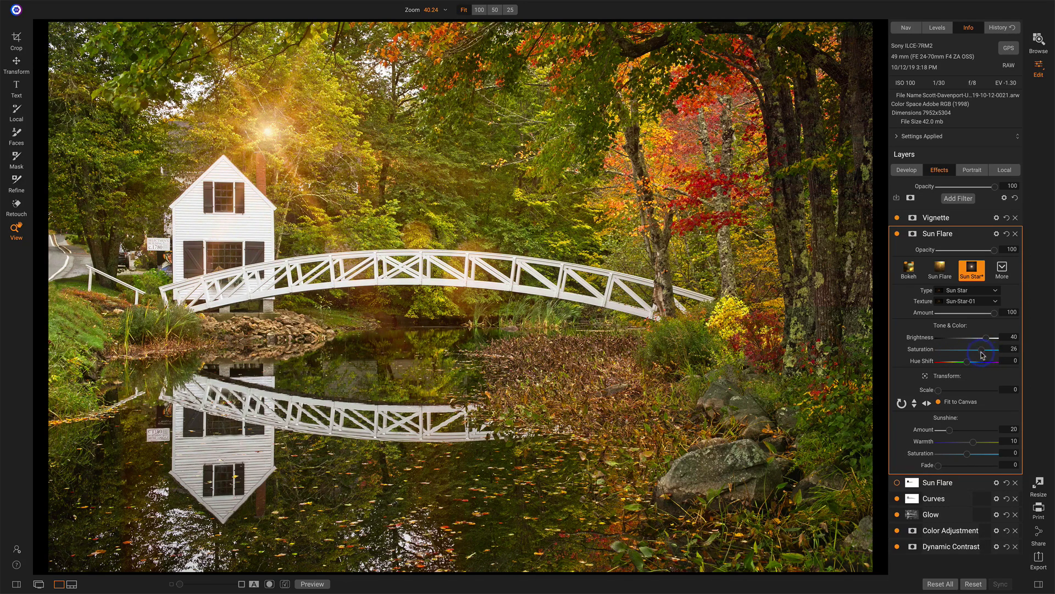
mouse_move(968, 363)
left_mouse_down()
mouse_move(935, 365)
mouse_move(985, 368)
left_mouse_up()
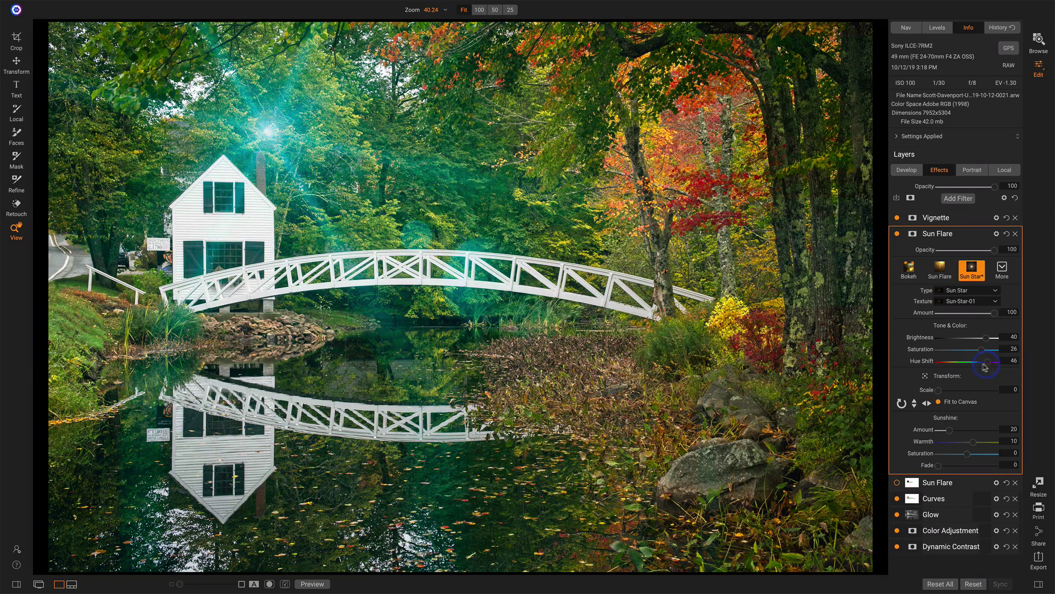
double_click(923, 363)
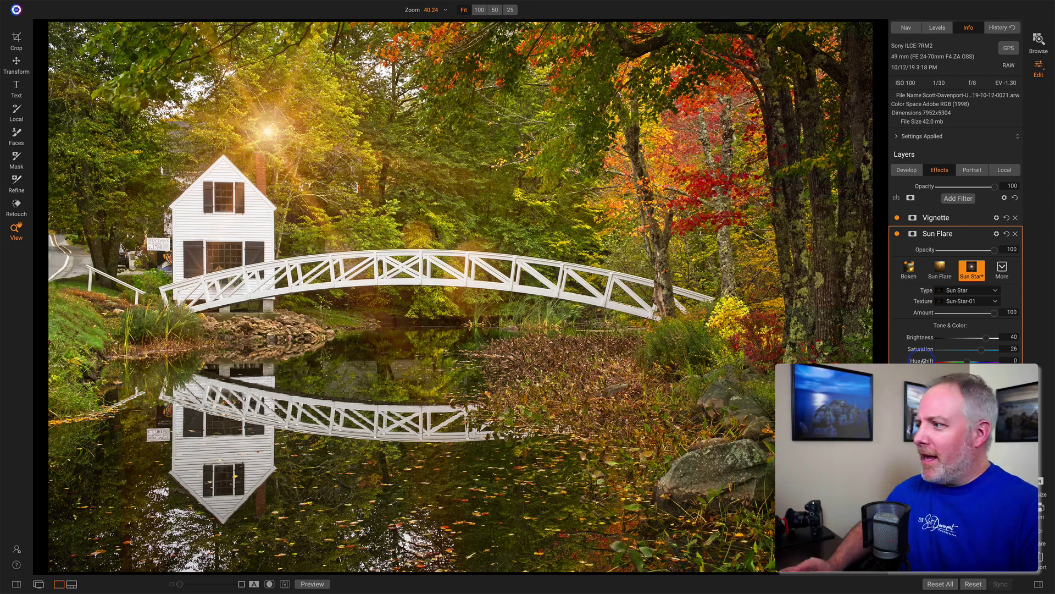
mouse_move(969, 363)
left_mouse_down()
mouse_move(978, 364)
mouse_move(951, 370)
left_mouse_up()
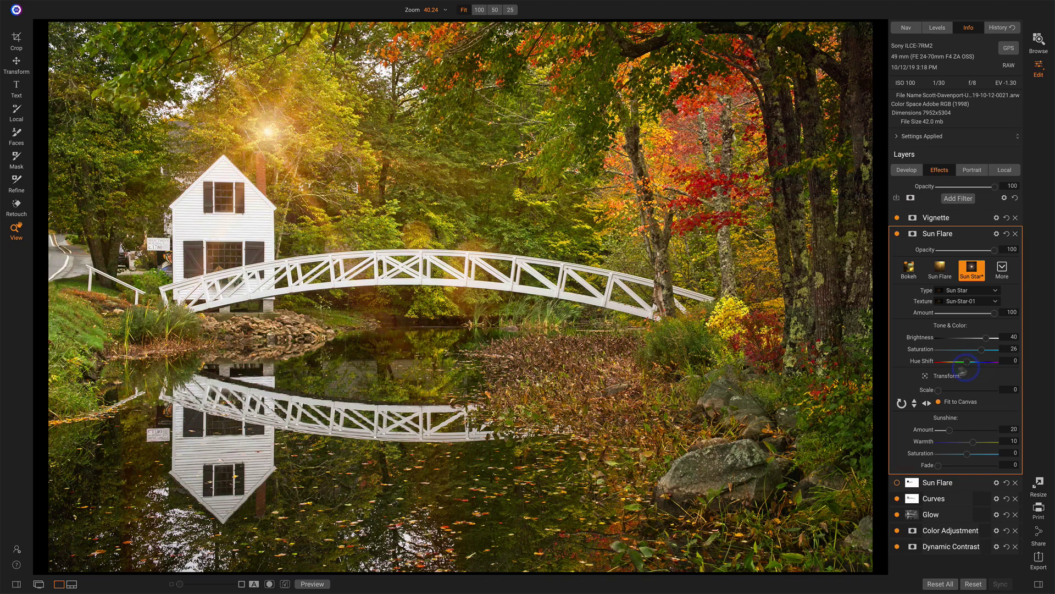
Reset Hue Shift to 0, set flare Brightness to 40, and enlarge the sun star to scale 37
double_click(928, 362)
double_click(924, 338)
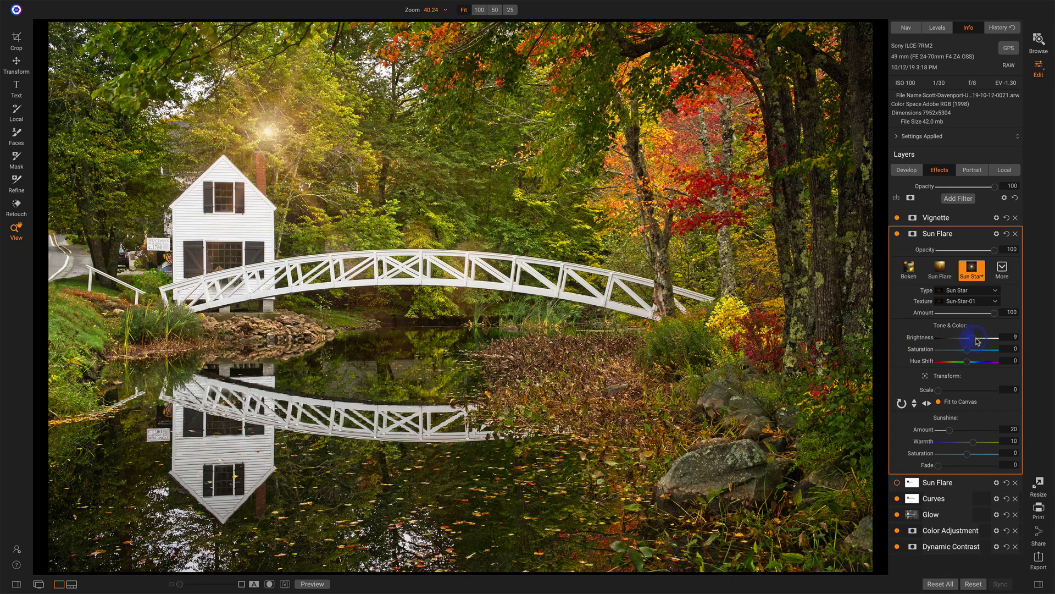
left_click_drag(977, 342, 988, 341)
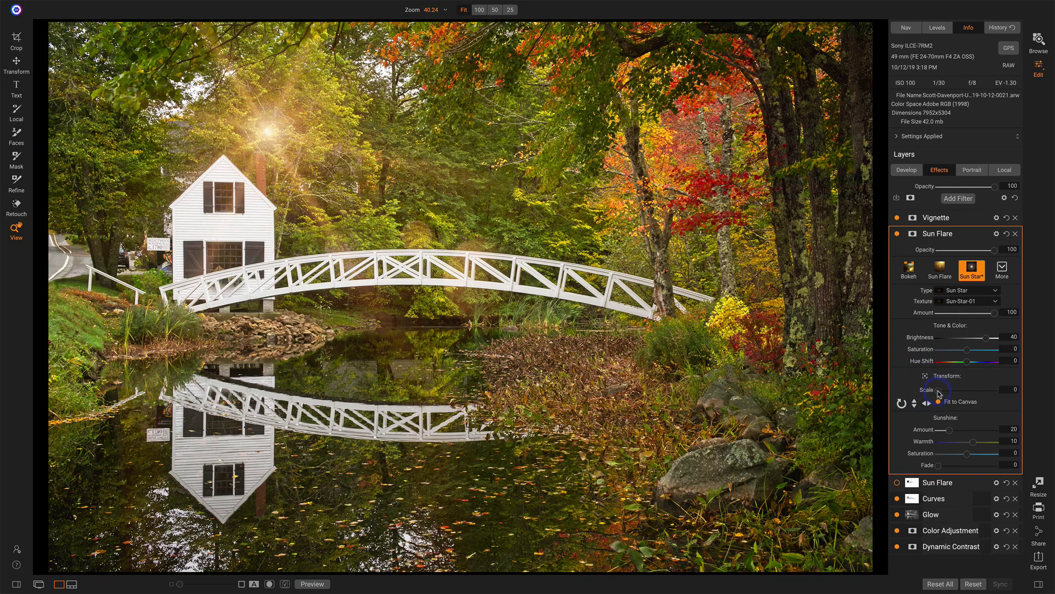
mouse_move(938, 391)
left_mouse_down()
mouse_move(984, 390)
mouse_move(935, 392)
left_mouse_up()
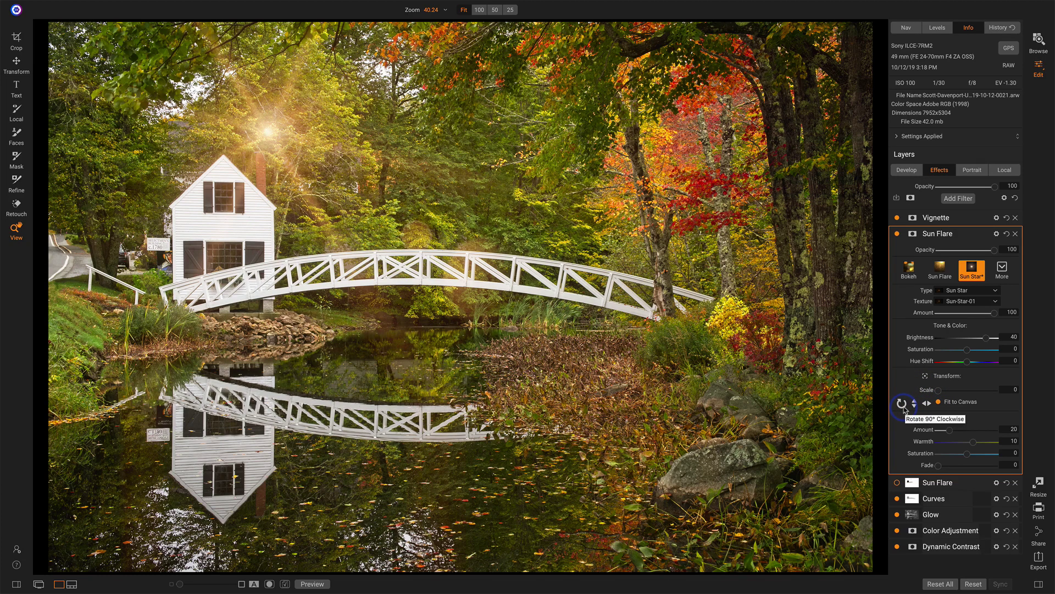
Rotate the sun star's rays three times and flip it vertically and back
left_click(902, 405)
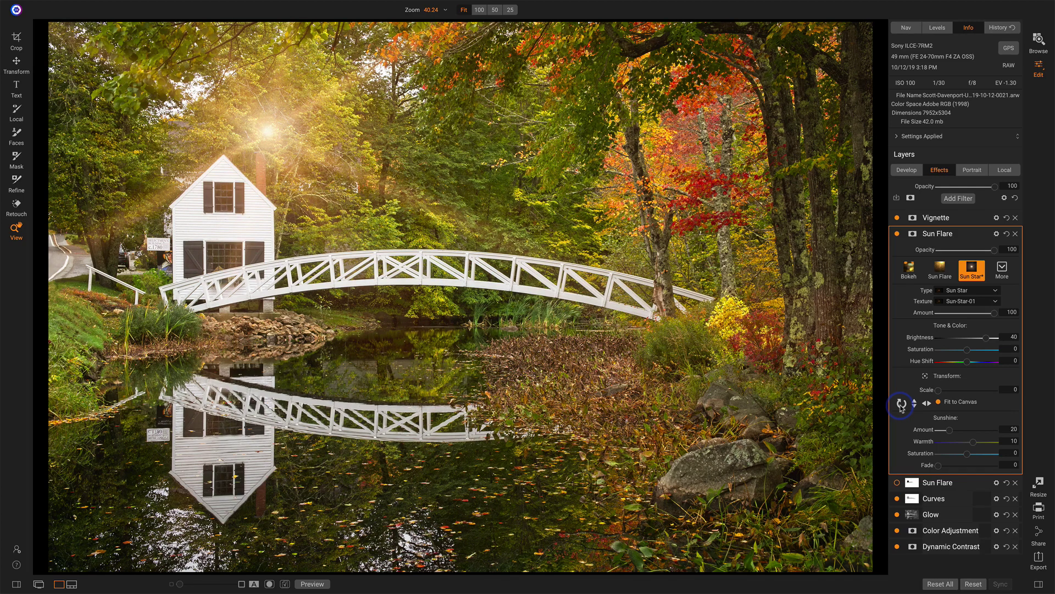
left_click(902, 405)
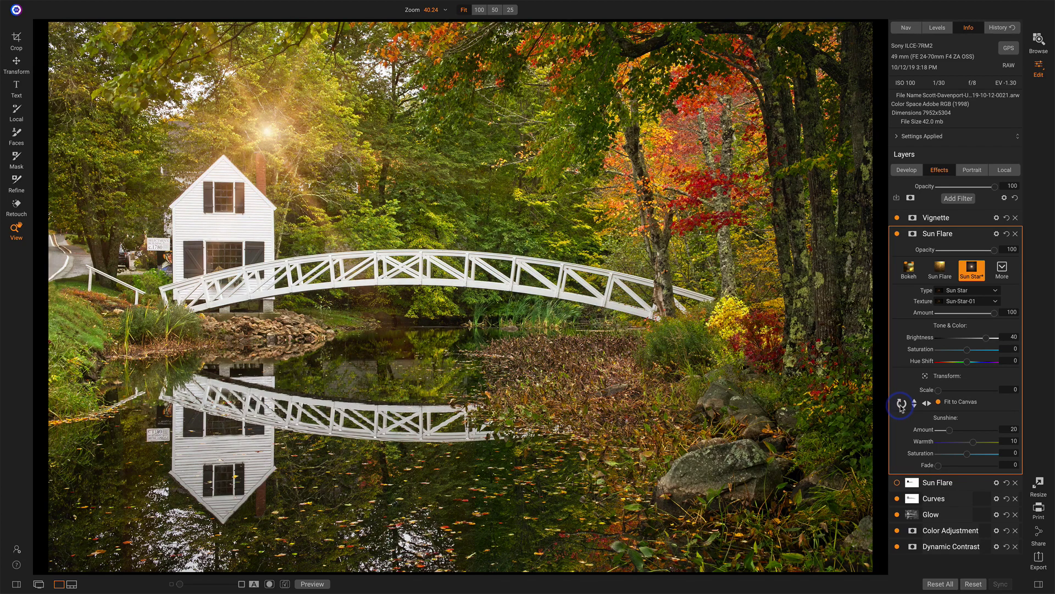
left_click(901, 405)
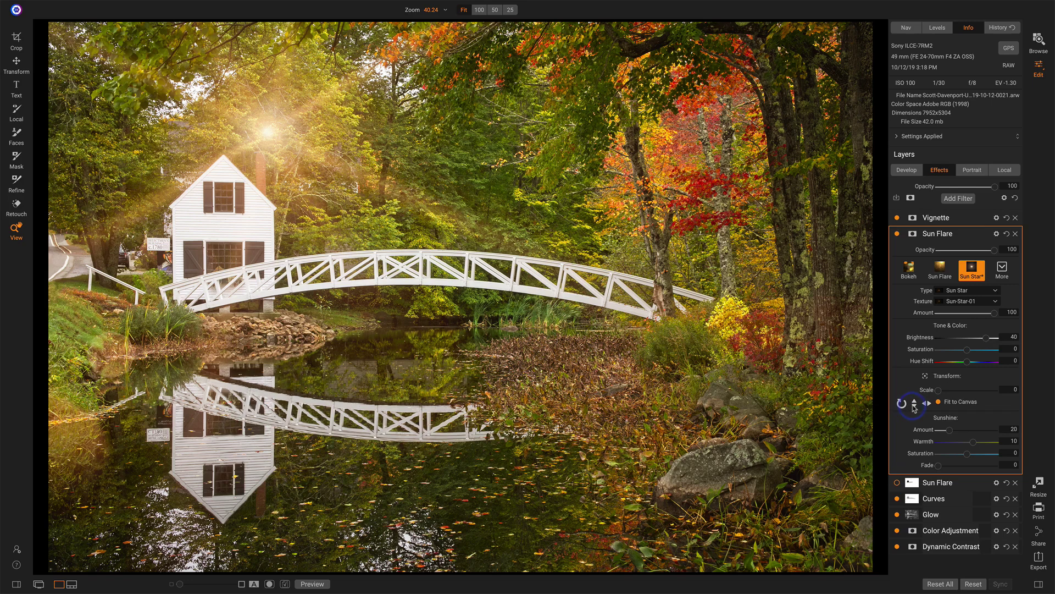
left_click(915, 405)
left_click(915, 405)
Reset the Sun Flare layer to defaults with flare type Sun Star at Amount 0
left_click_drag(996, 316, 937, 313)
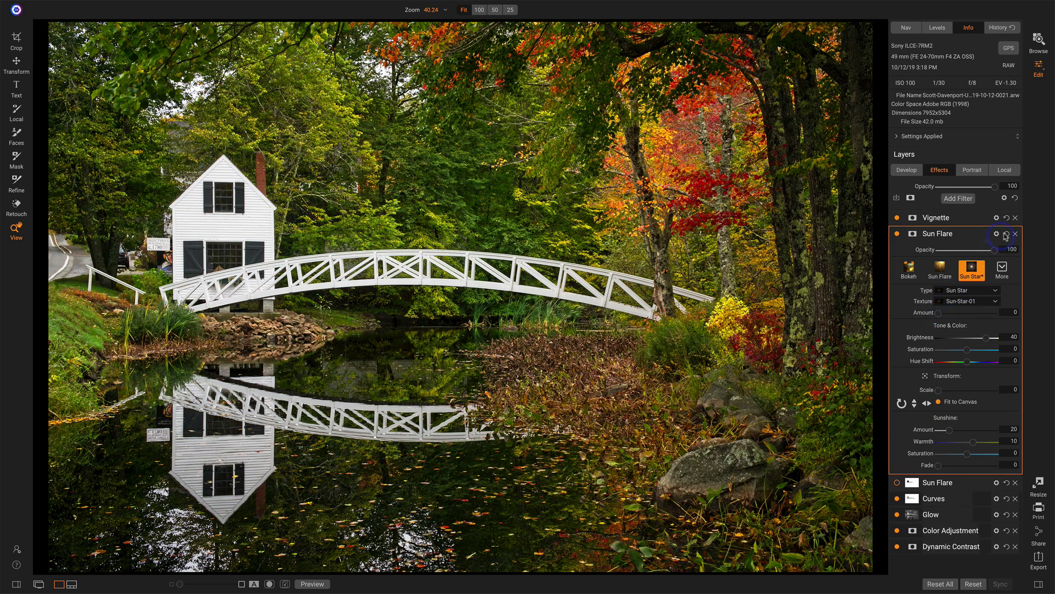
left_click(1007, 234)
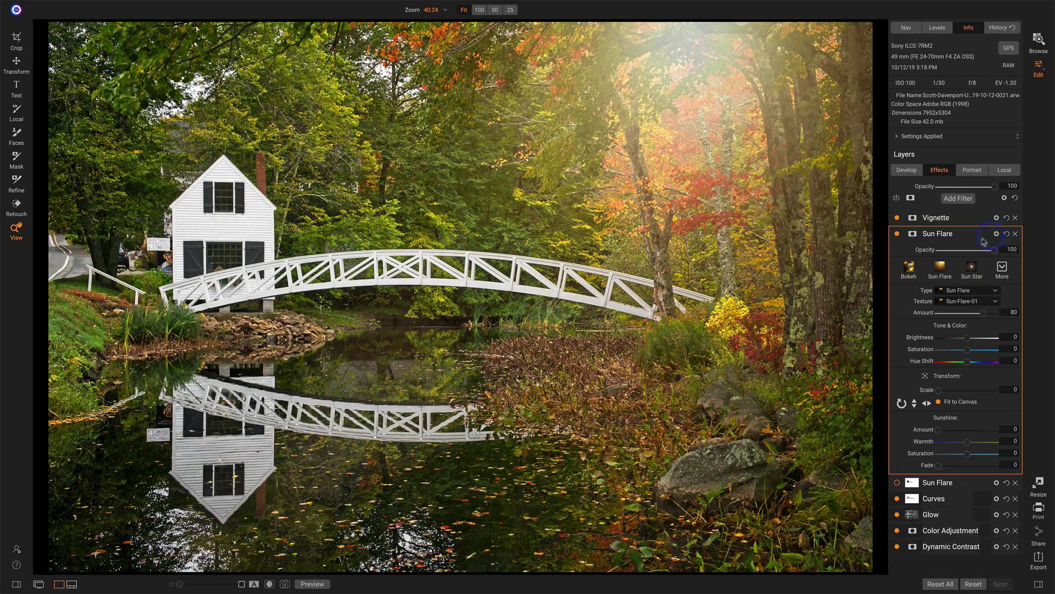
left_click(954, 292)
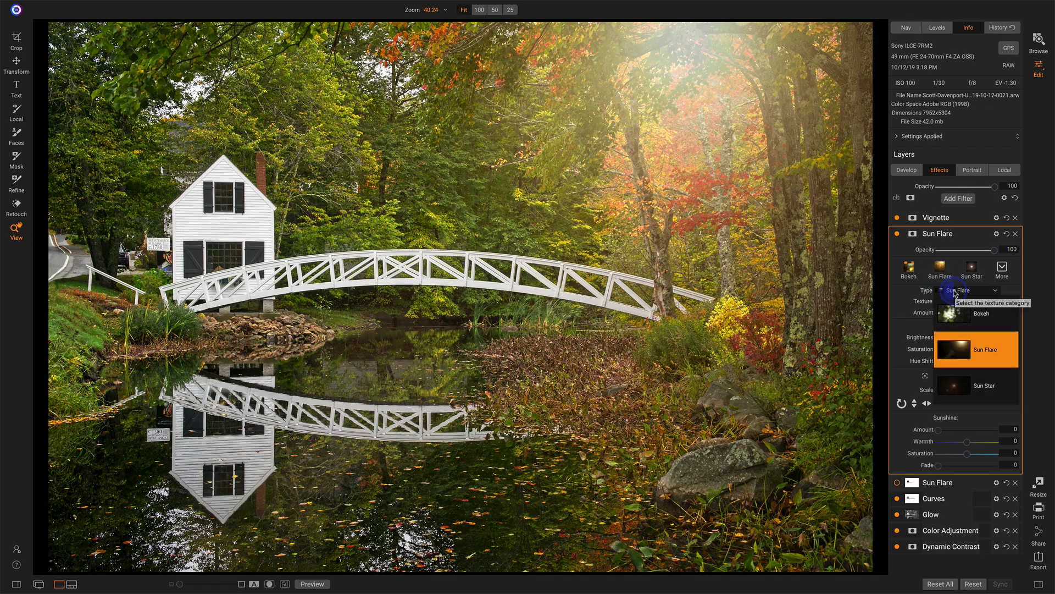
left_click(973, 385)
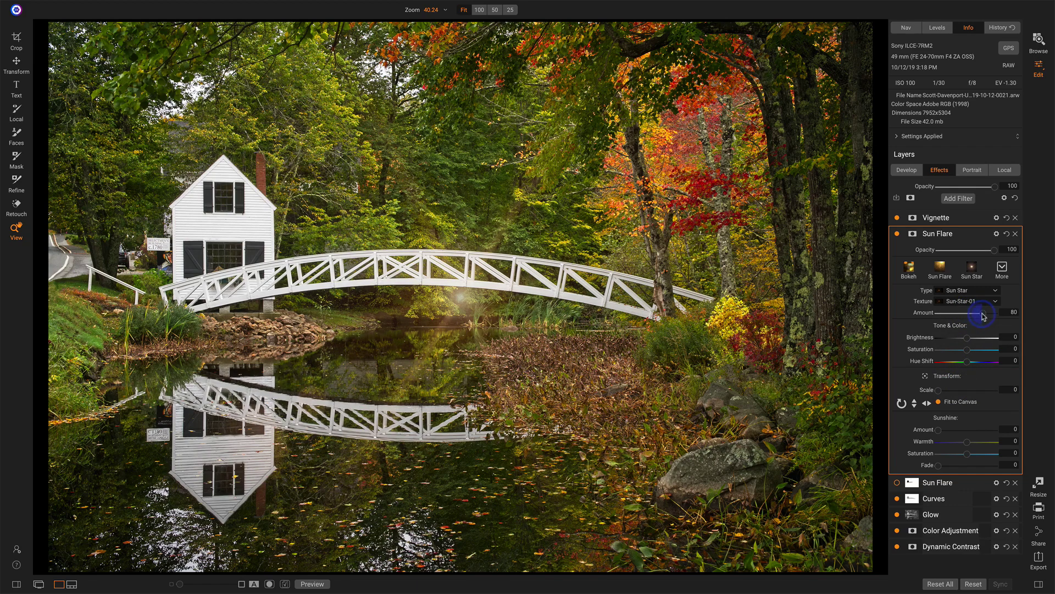
left_click_drag(984, 316, 927, 318)
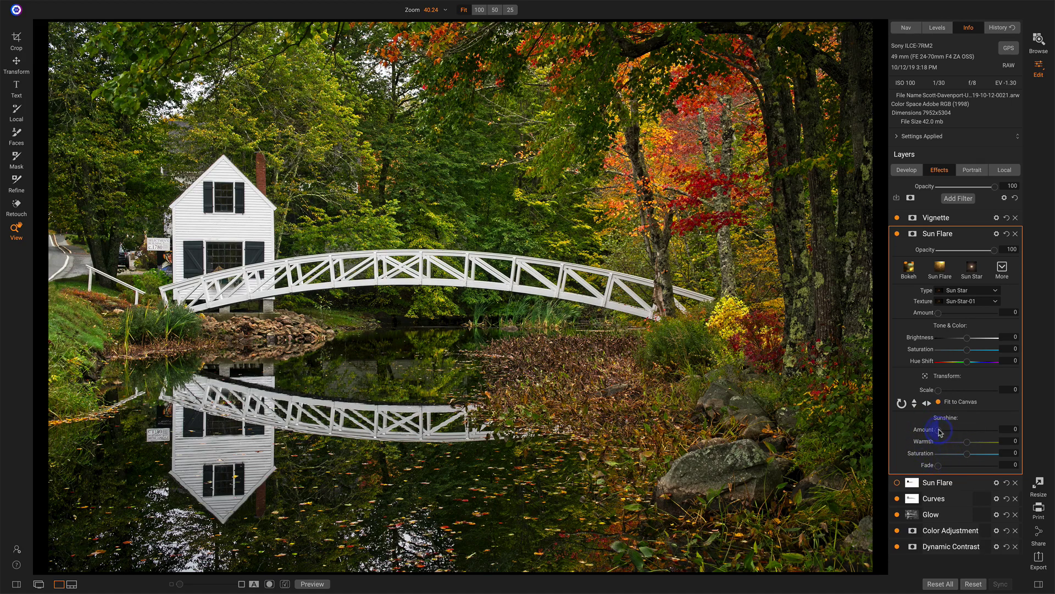
Try a sunshine glow, then reset Sunshine Amount, Warmth and Saturation to 0
left_click_drag(939, 431, 946, 468)
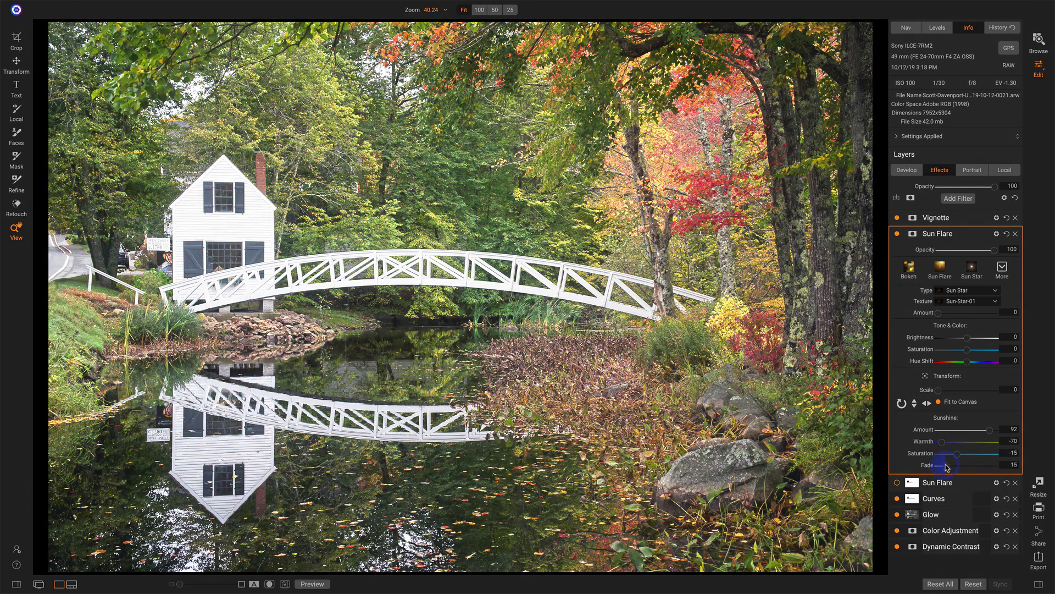
left_click_drag(946, 467, 933, 468)
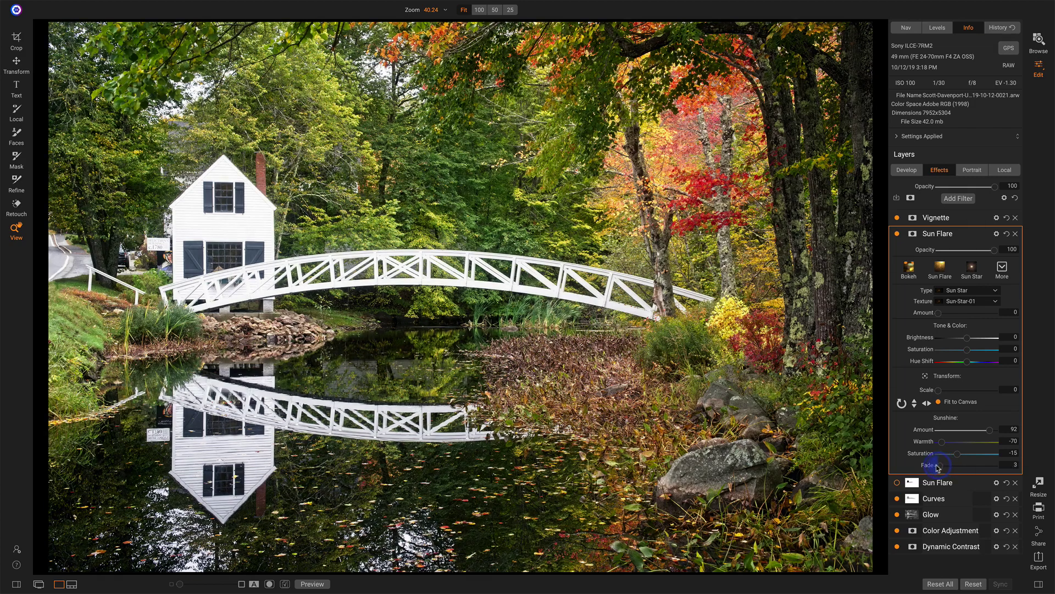
double_click(928, 432)
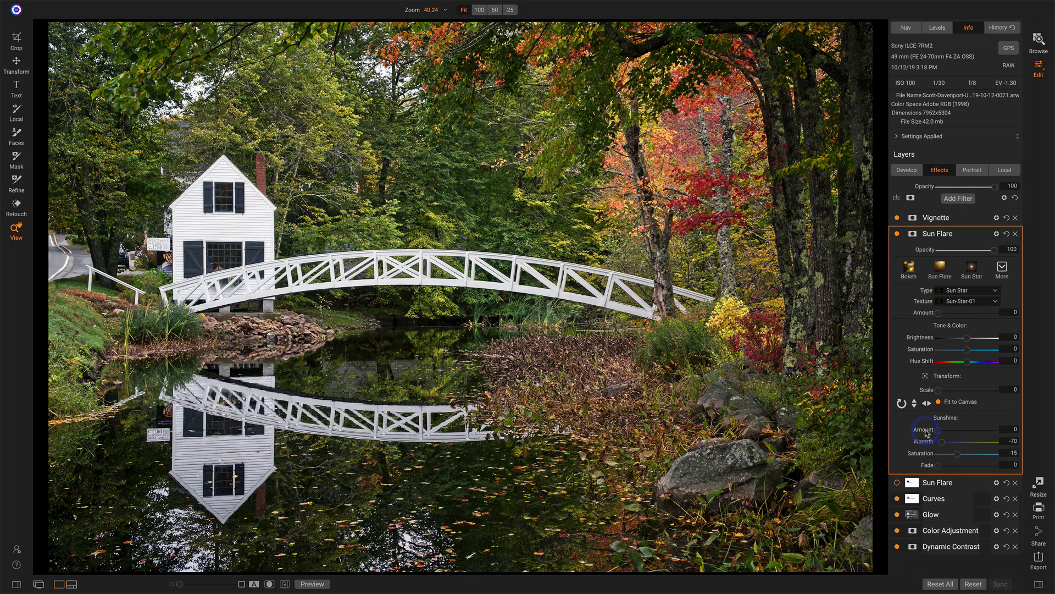
double_click(927, 442)
double_click(925, 454)
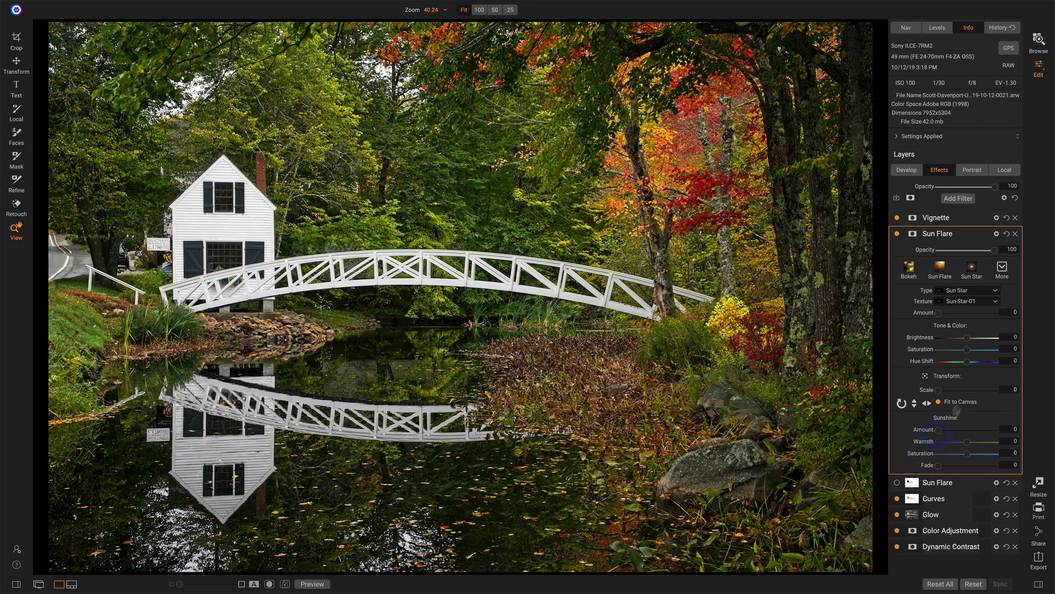
Bring the sun star back to Amount 100 and pull Sunshine Saturation far down
left_click_drag(941, 314, 999, 310)
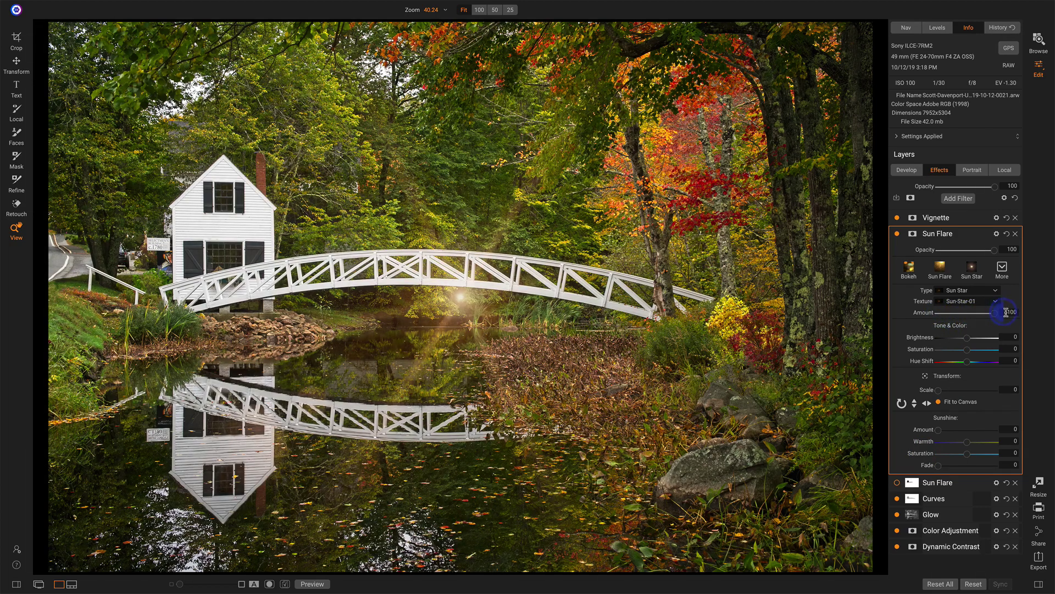
left_click(968, 454)
mouse_move(958, 455)
left_mouse_down()
mouse_move(938, 457)
mouse_move(971, 443)
left_mouse_up()
Reset Sunshine Saturation to 0 and move the sun star up into the treetops above the house
double_click(923, 454)
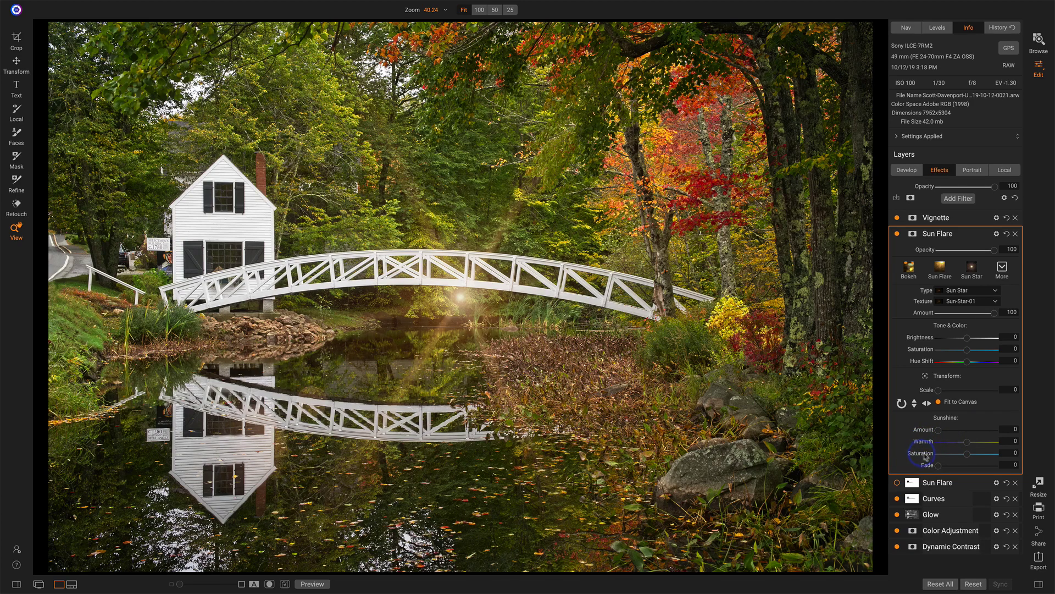
left_click(994, 313)
left_click(925, 377)
left_click_drag(444, 276, 385, 72)
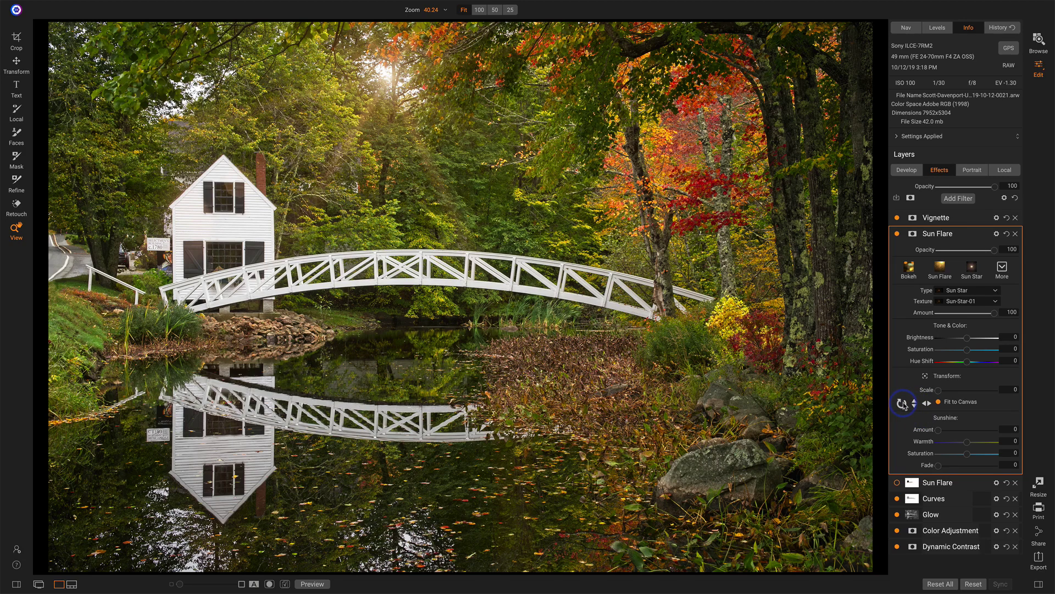
Rotate the sun star's rays, lower Amount to 79, and add Sunshine Amount 26 with Saturation 5
left_click(902, 403)
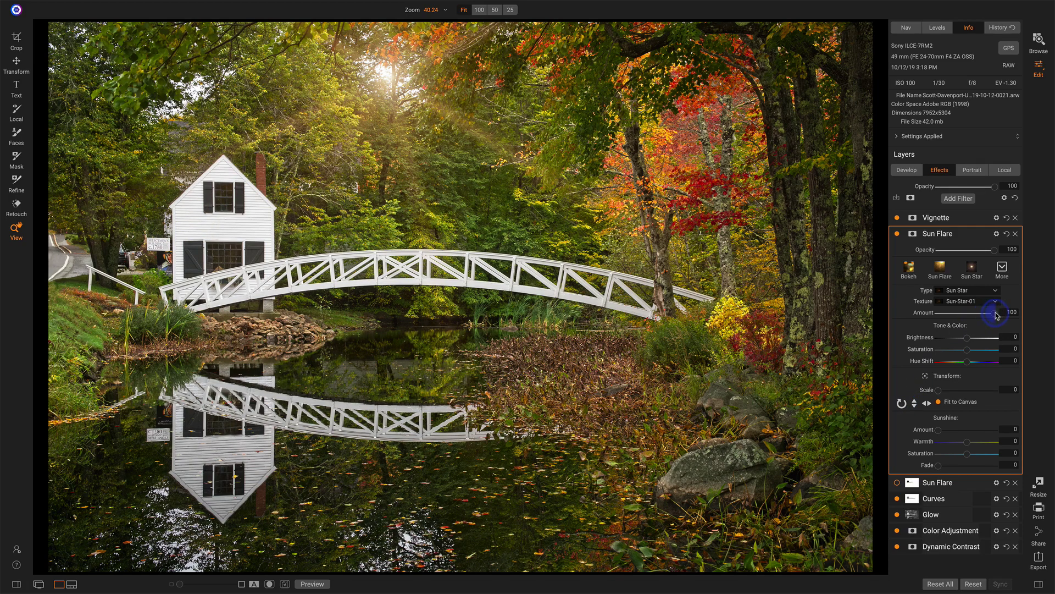
left_click_drag(997, 315, 981, 316)
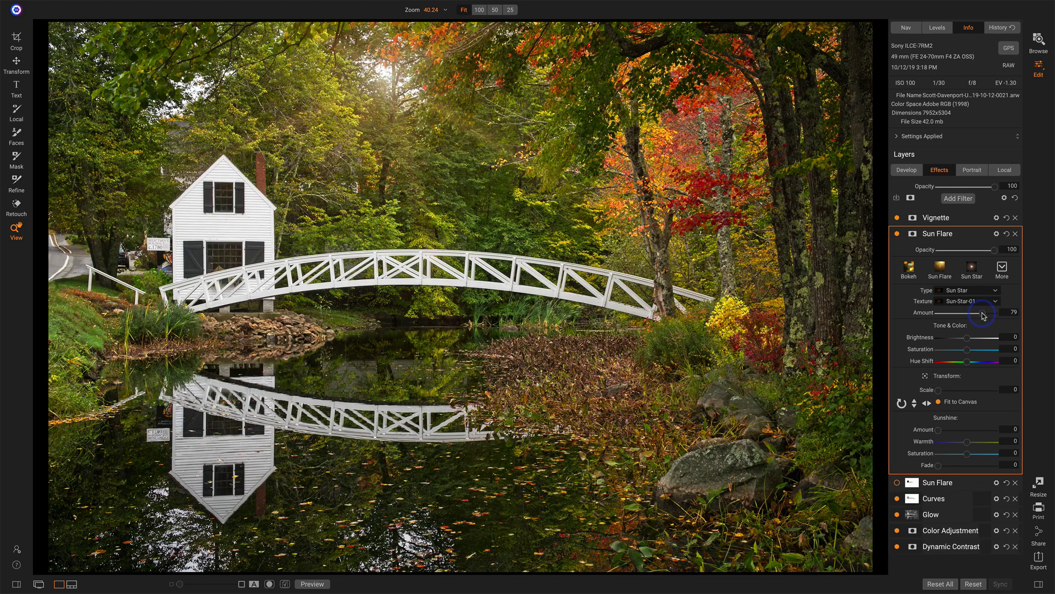
left_click(934, 431)
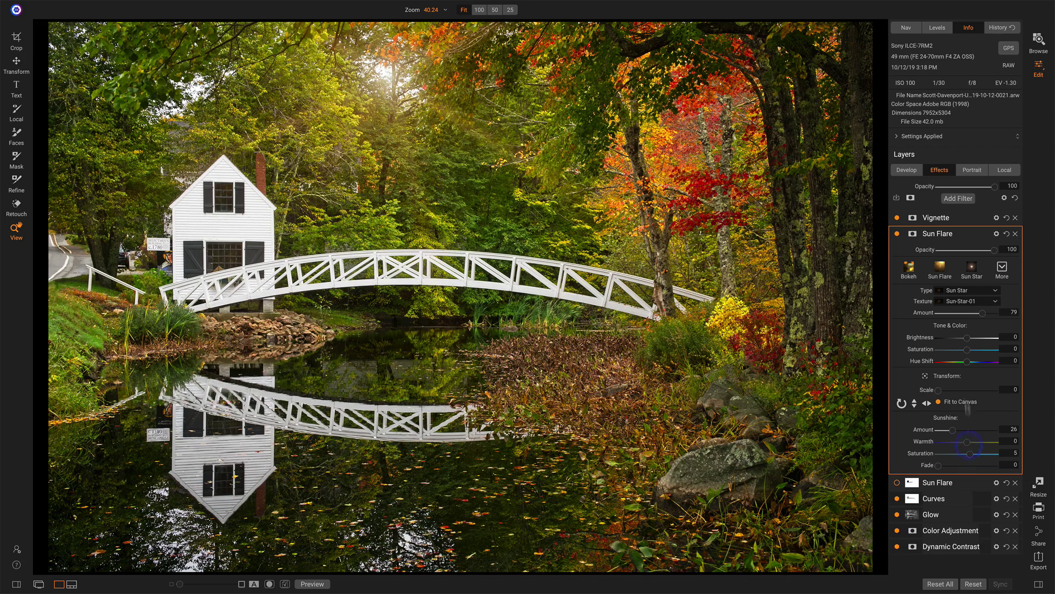
Paint the flare glow off the house walls and windows on the layer mask with a 350 brush
left_click(914, 236)
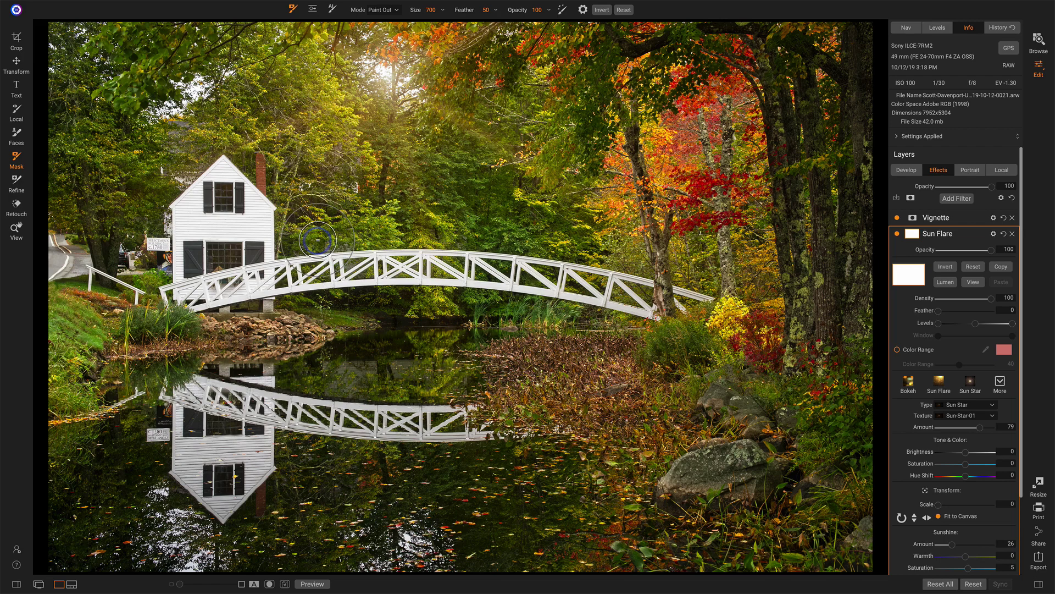
key("bracketleft")
key("bracketleft")
key("bracketleft")
key("bracketleft")
key("bracketleft")
key("bracketleft")
key("bracketleft")
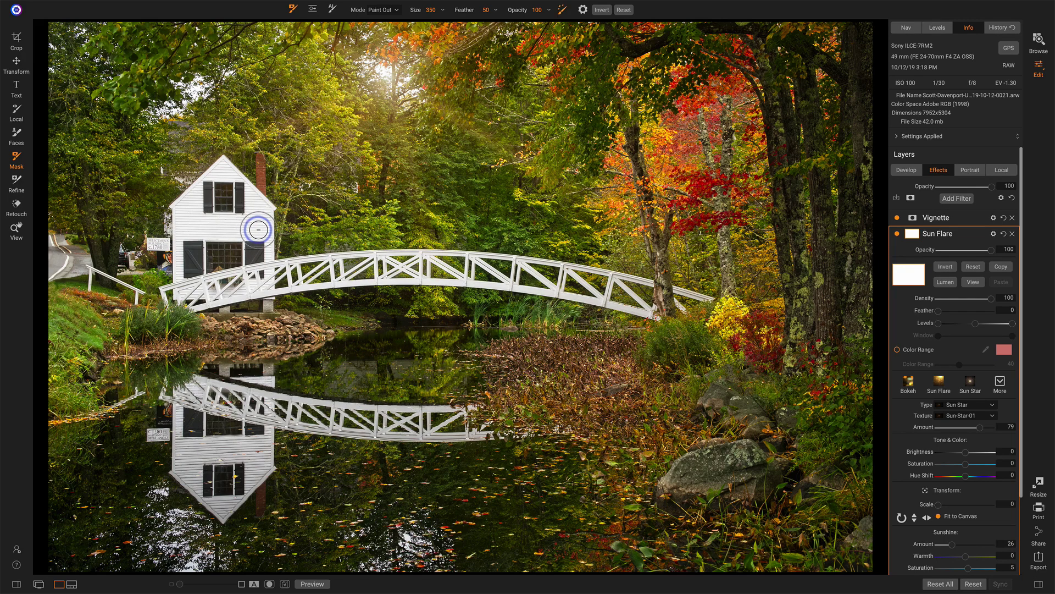
mouse_move(255, 226)
left_mouse_down()
mouse_move(242, 187)
mouse_move(220, 175)
mouse_move(182, 213)
mouse_move(193, 224)
mouse_move(245, 216)
mouse_move(248, 227)
mouse_move(198, 226)
mouse_move(186, 234)
mouse_move(185, 266)
mouse_move(192, 243)
mouse_move(265, 251)
mouse_move(267, 219)
mouse_move(223, 173)
mouse_move(194, 197)
mouse_move(178, 223)
mouse_move(192, 265)
mouse_move(270, 249)
mouse_move(263, 272)
mouse_move(191, 292)
mouse_move(275, 276)
mouse_move(220, 289)
left_mouse_up()
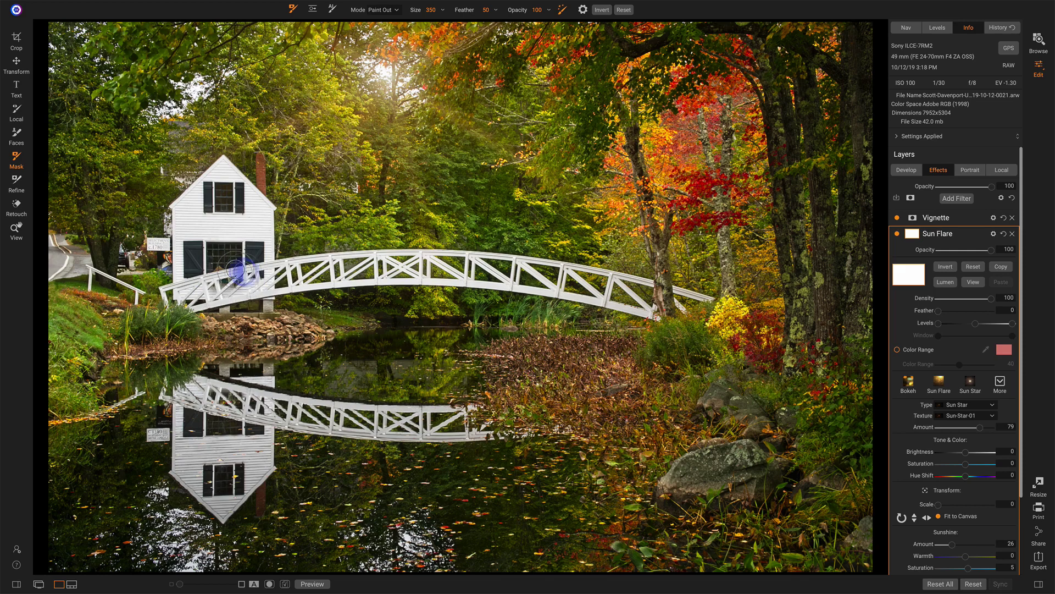
mouse_move(236, 270)
left_mouse_down()
mouse_move(262, 259)
mouse_move(257, 228)
mouse_move(254, 273)
mouse_move(221, 224)
left_mouse_up()
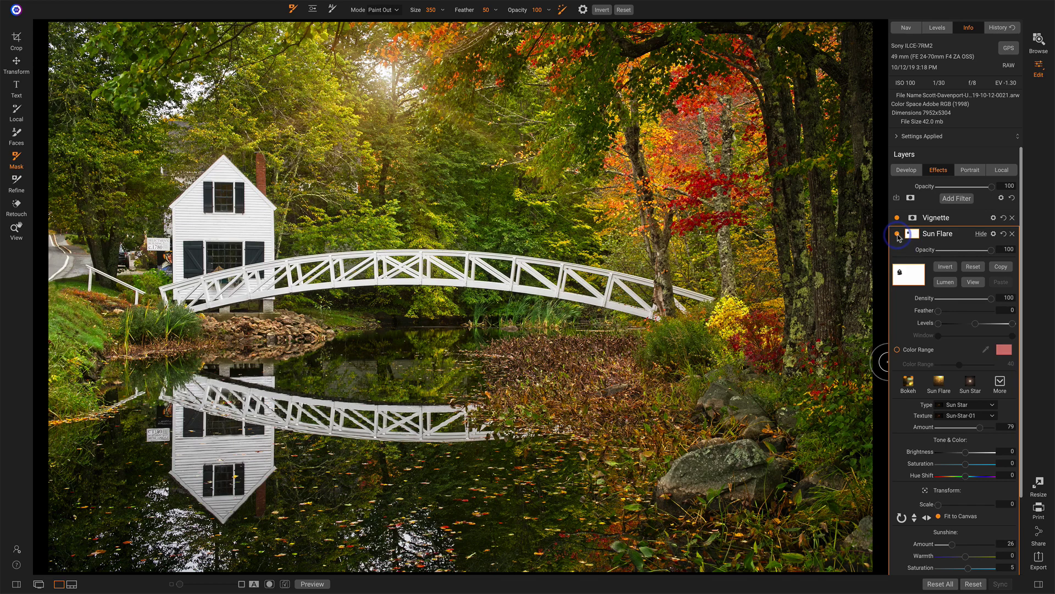
left_click(898, 233)
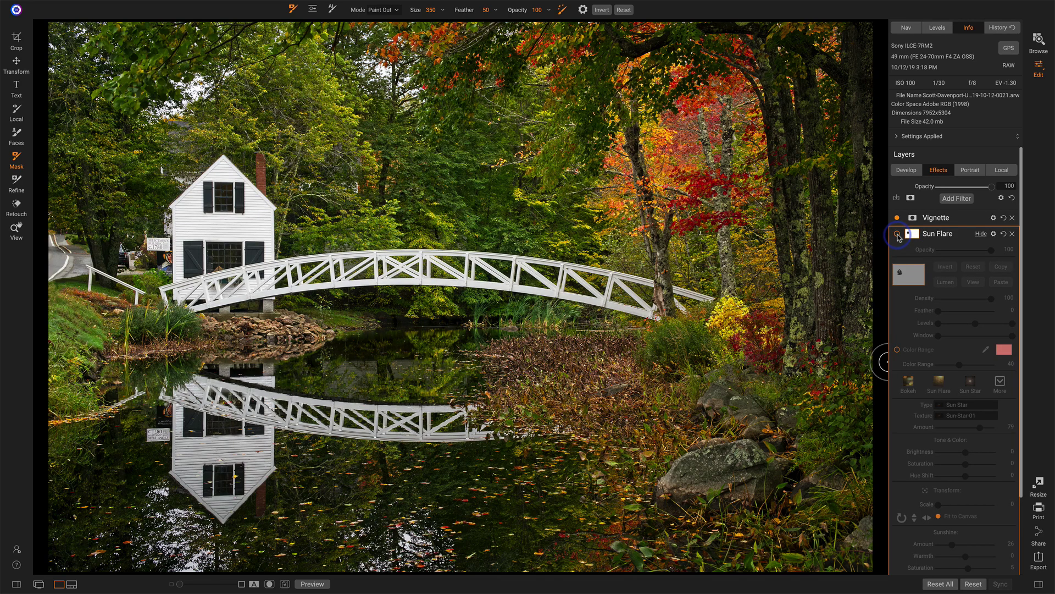
left_click(898, 233)
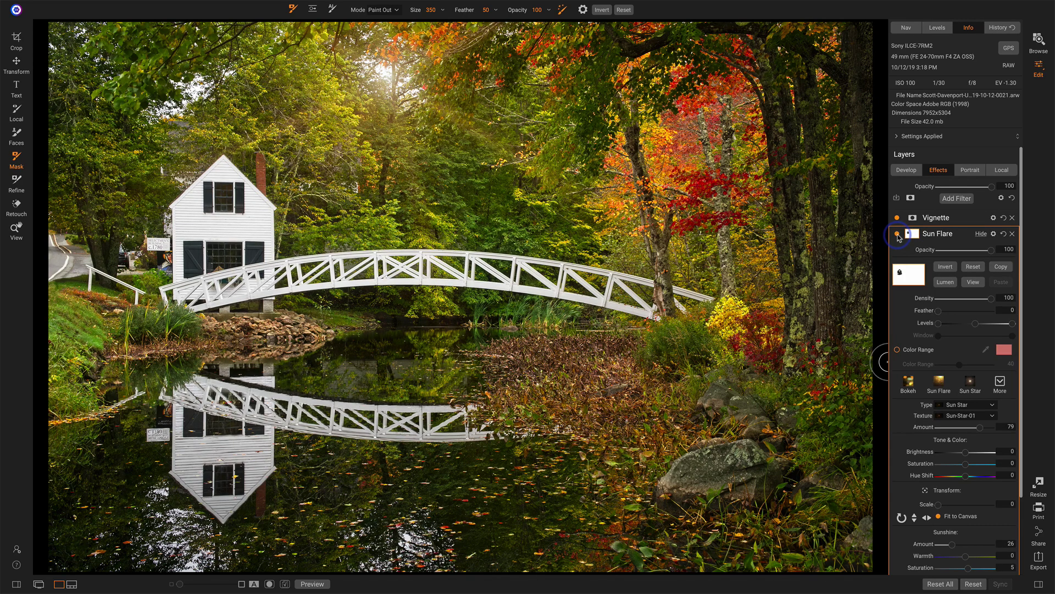